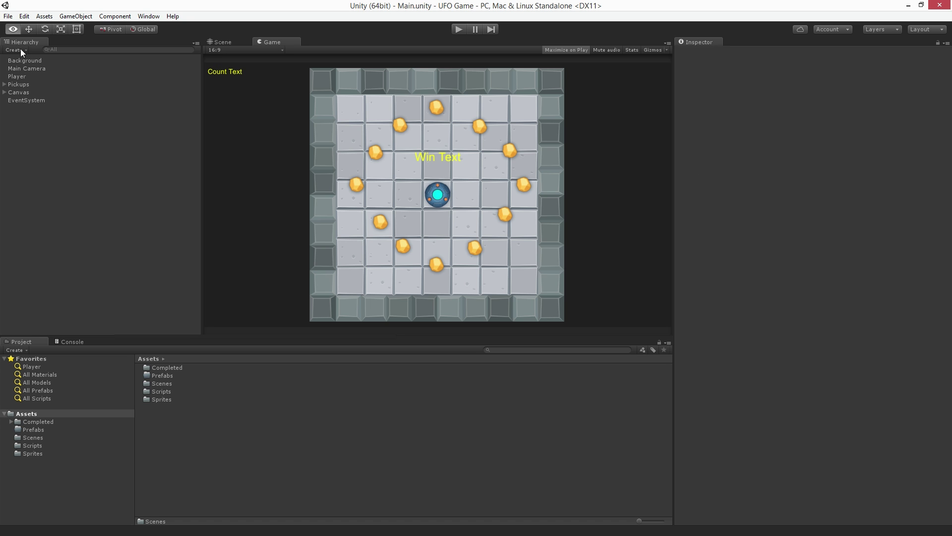
Open the project's Build Settings.
click(10, 17)
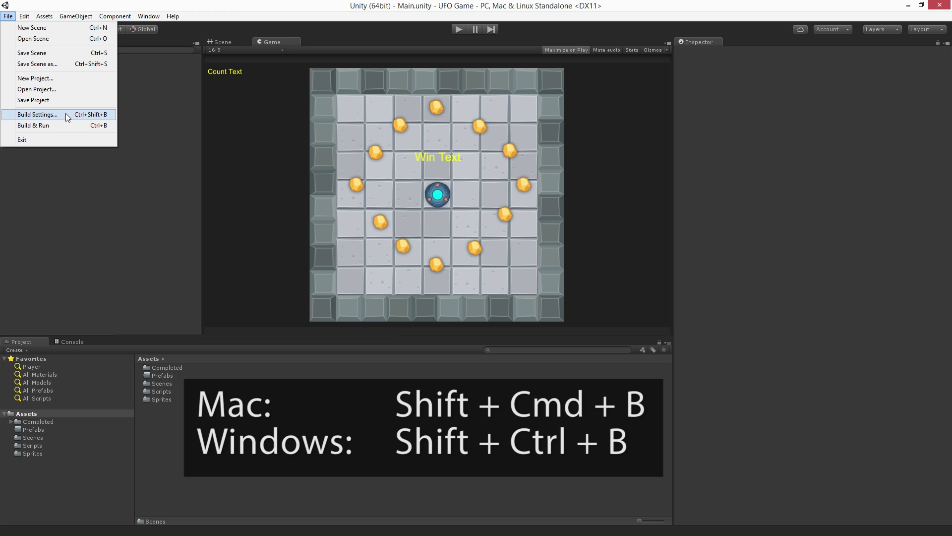
click(68, 117)
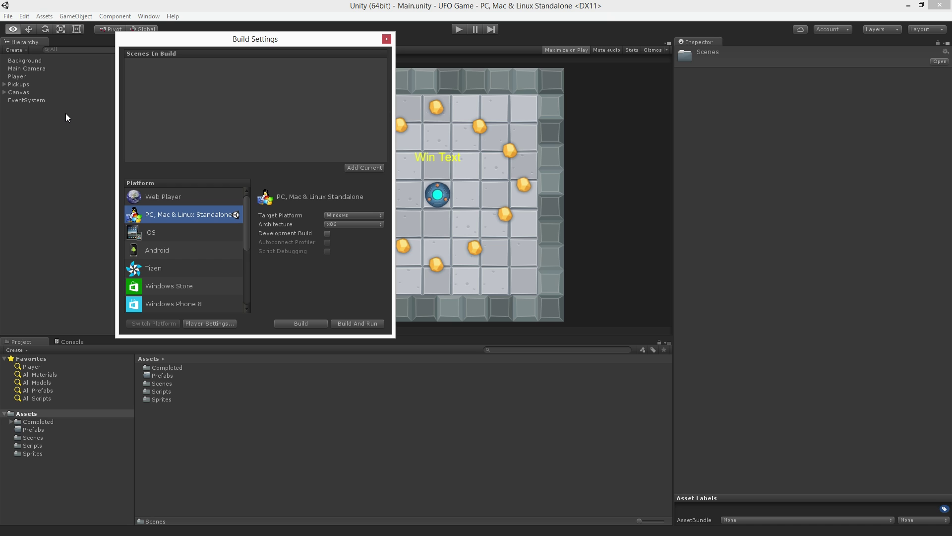
Switch the build platform to iOS and back to PC, Mac & Linux Standalone.
click(187, 231)
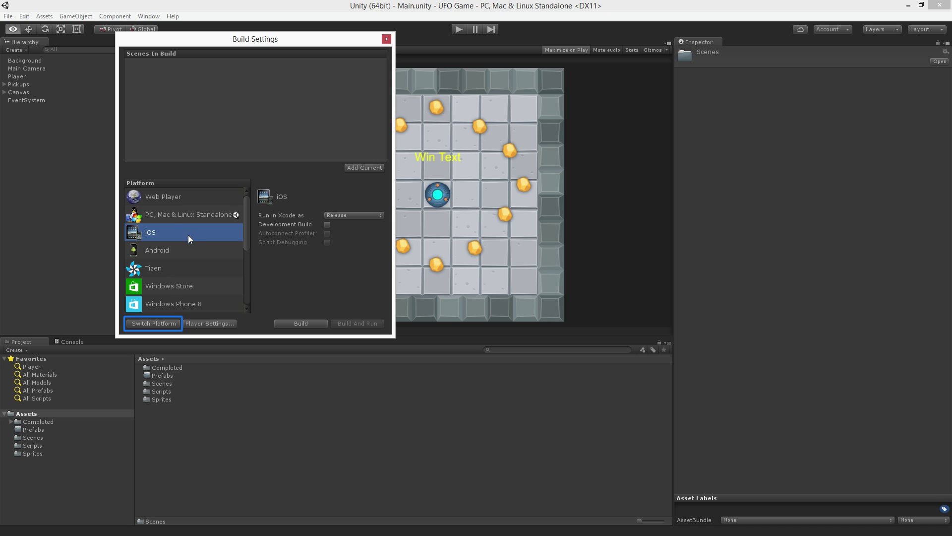
click(153, 323)
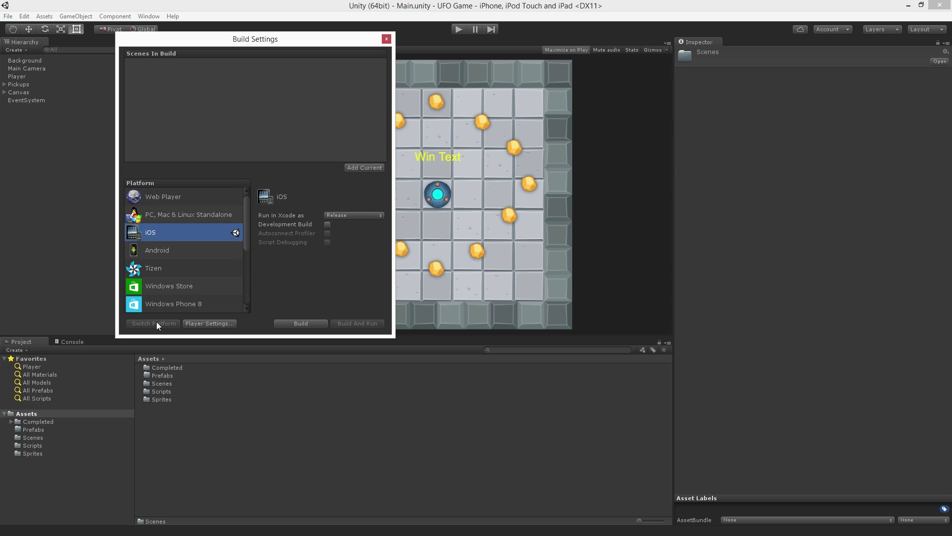
click(162, 216)
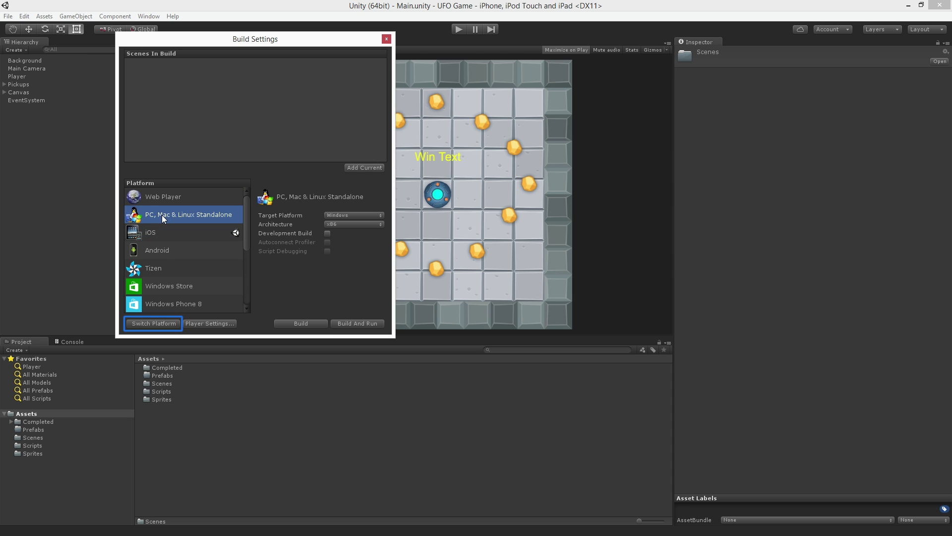
click(161, 322)
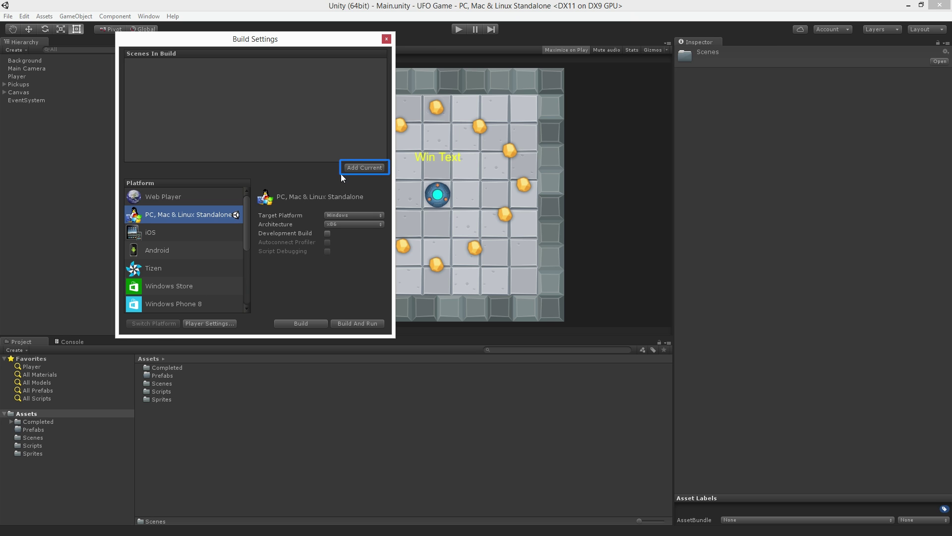
Add the Main scene from the project's Scenes folder to Scenes In Build.
double_click(175, 382)
drag(166, 366, 315, 127)
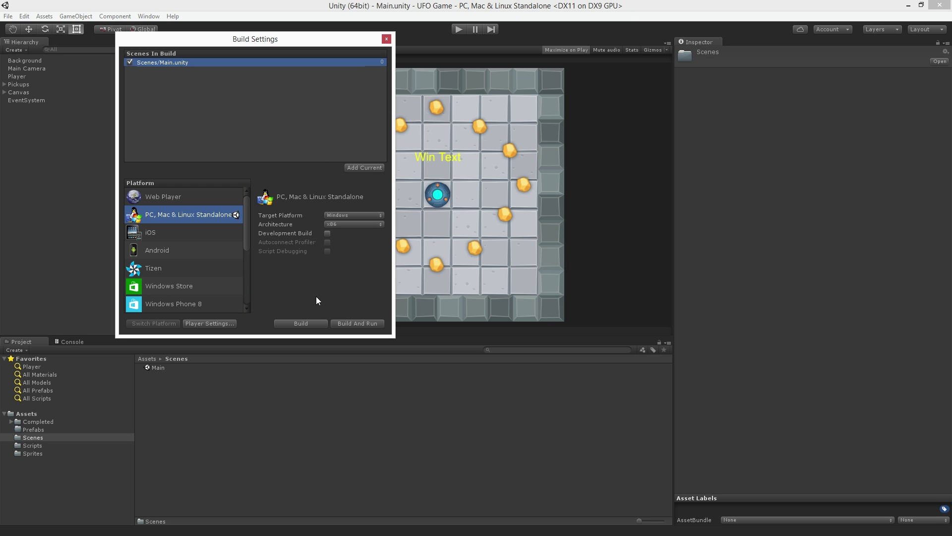
Start the standalone build and create a folder named Builds inside the UFO Game project folder.
click(322, 327)
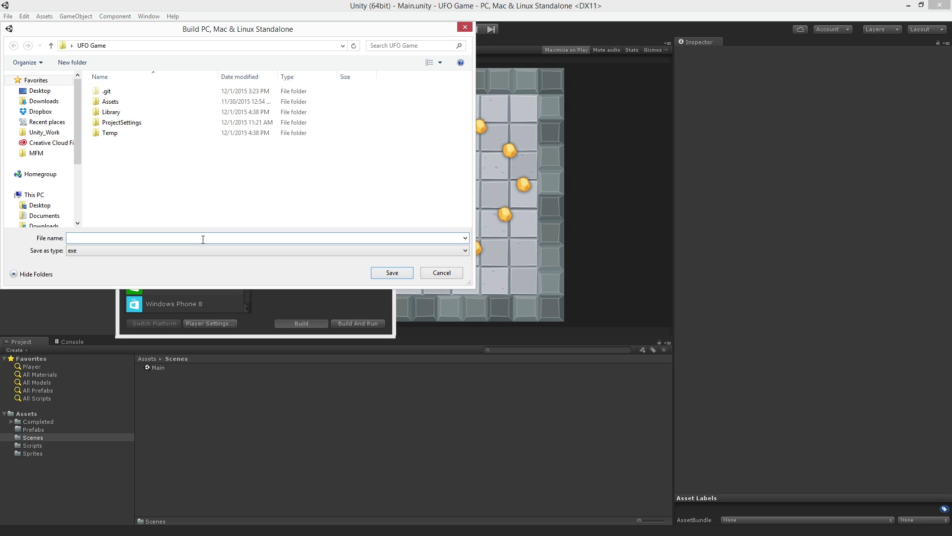
right_click(172, 166)
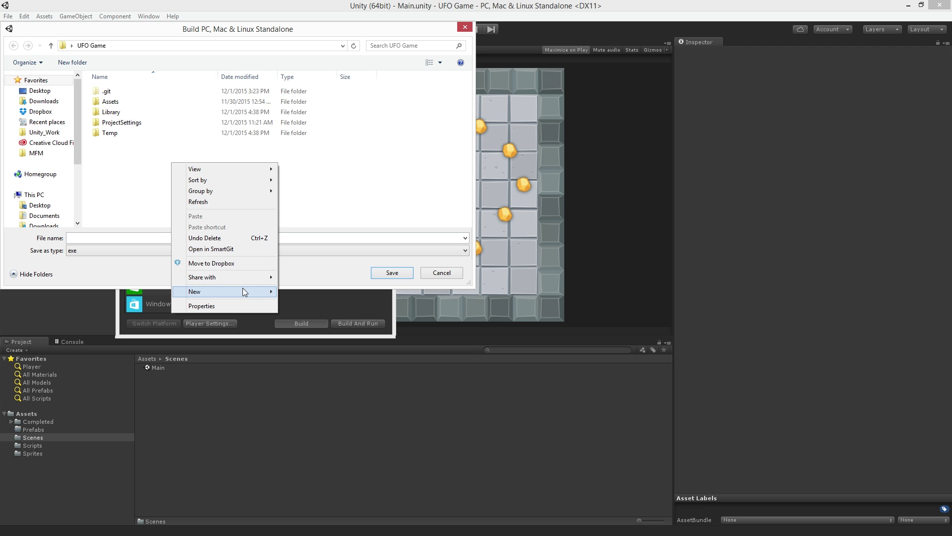
mouse_move(244, 292)
click(287, 292)
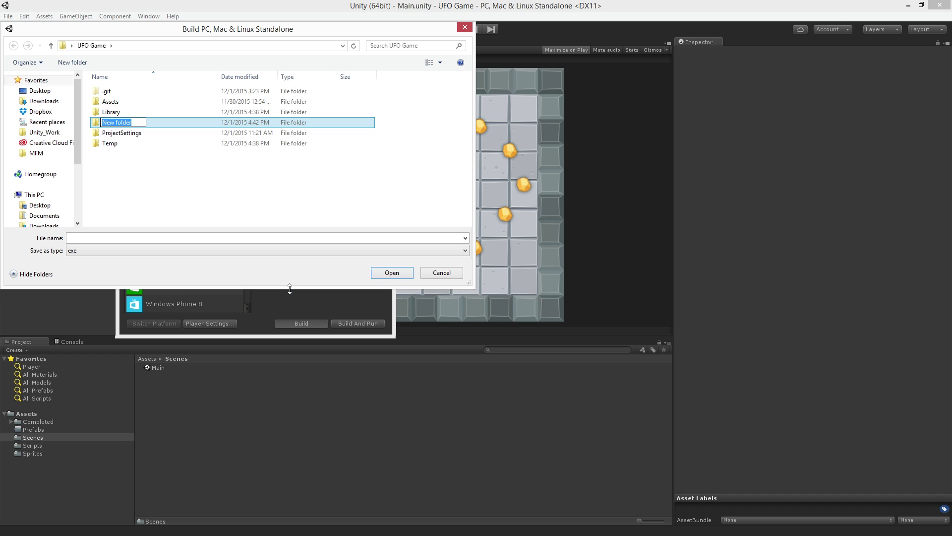
text(Builds)
key(Return)
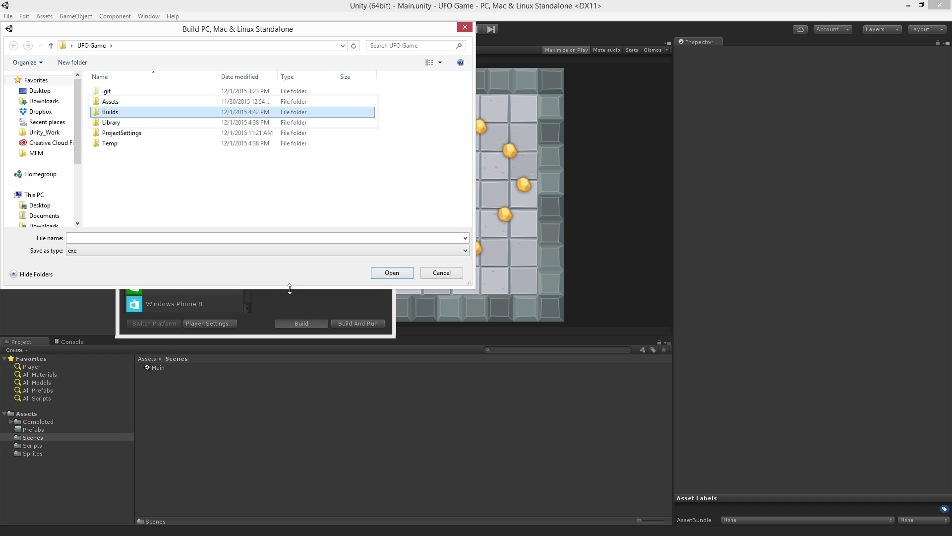
Create a UFO Game Build 1 folder inside Builds and save the standalone build as an exe in it.
double_click(139, 118)
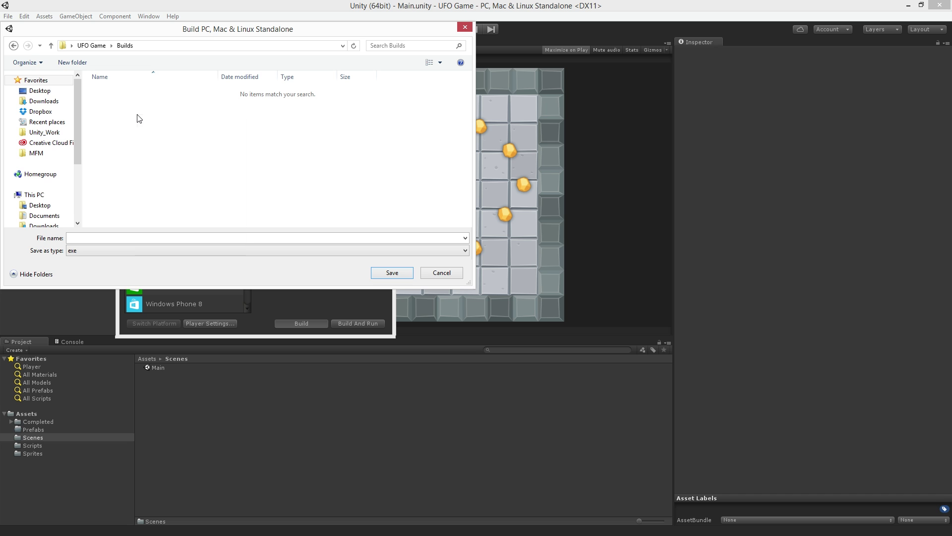
right_click(137, 116)
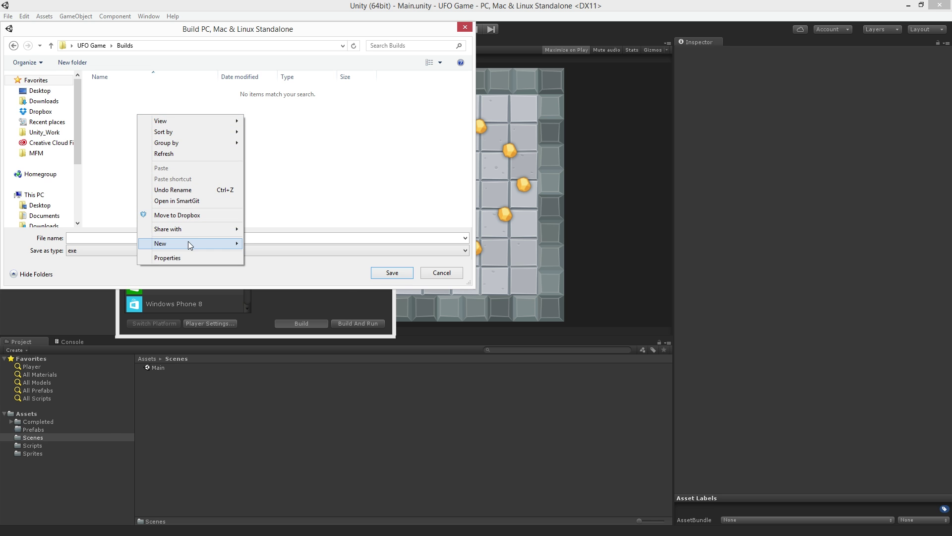
mouse_move(188, 241)
click(258, 242)
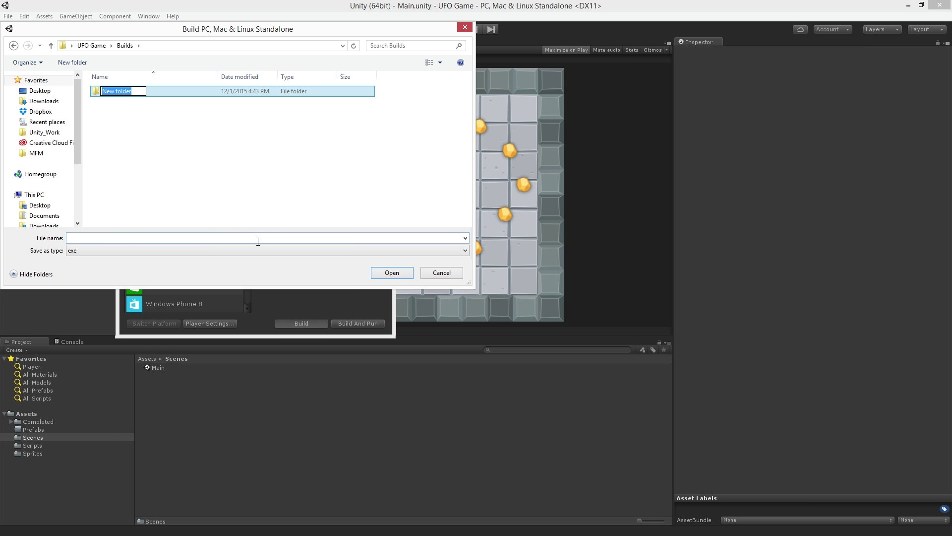
text(UFO Game Build 1)
key(Return)
key(Return)
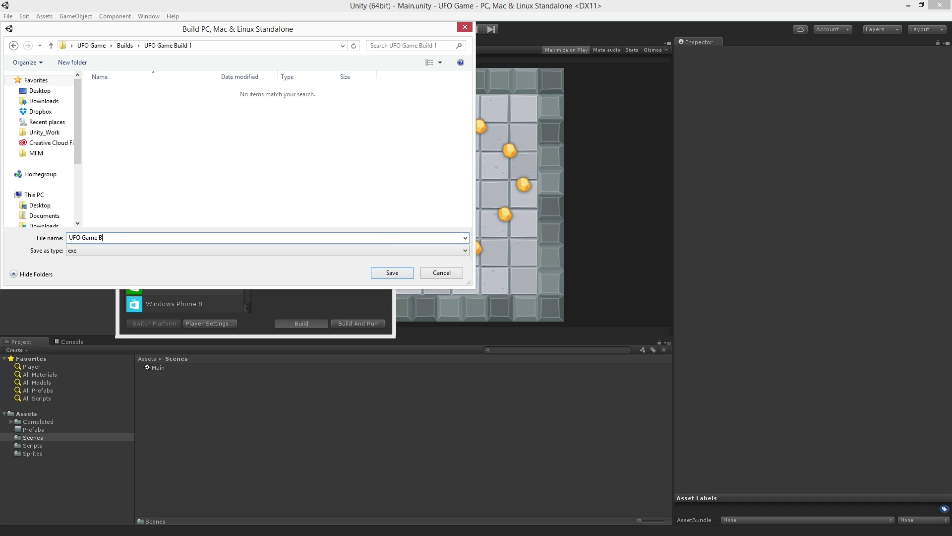
click(400, 273)
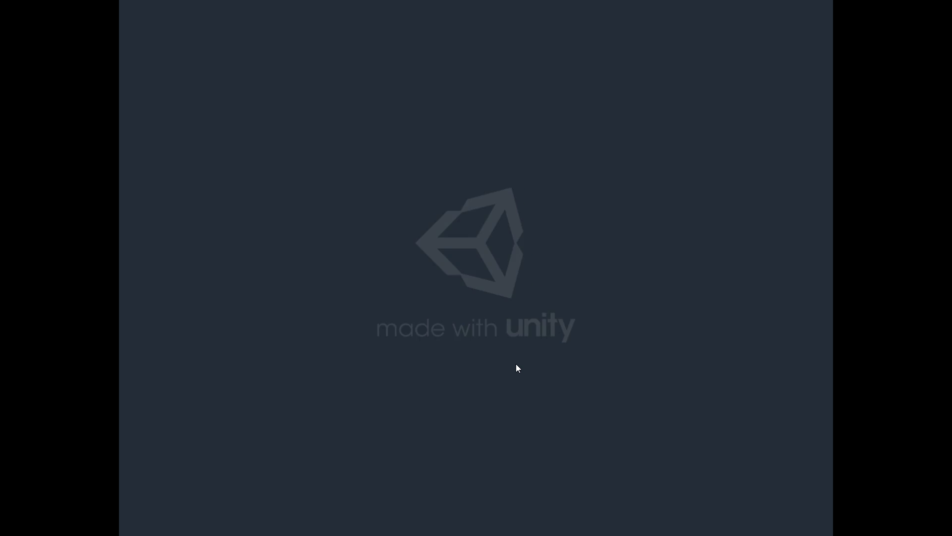
Test the built game by steering the UFO around the board to collect all the gold pickups.
key(Left)
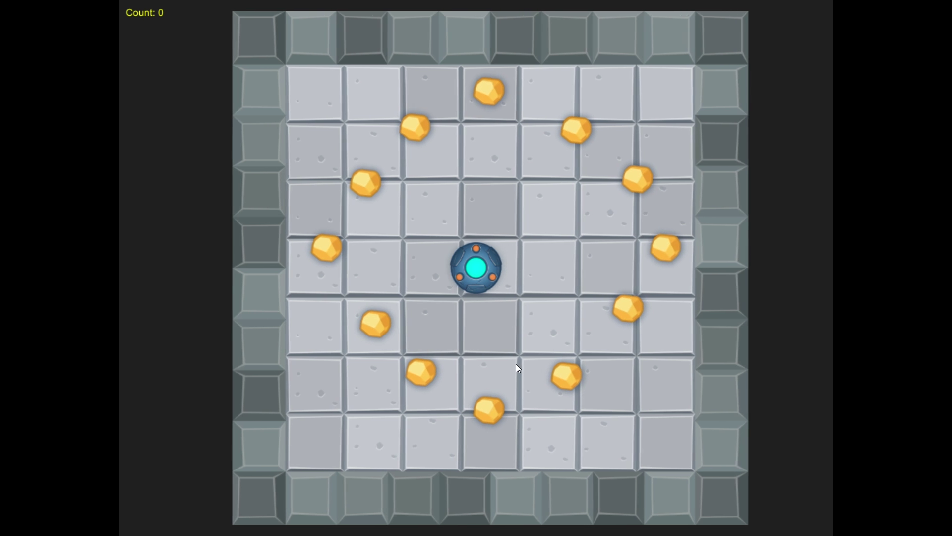
key(Up)
key(Right)
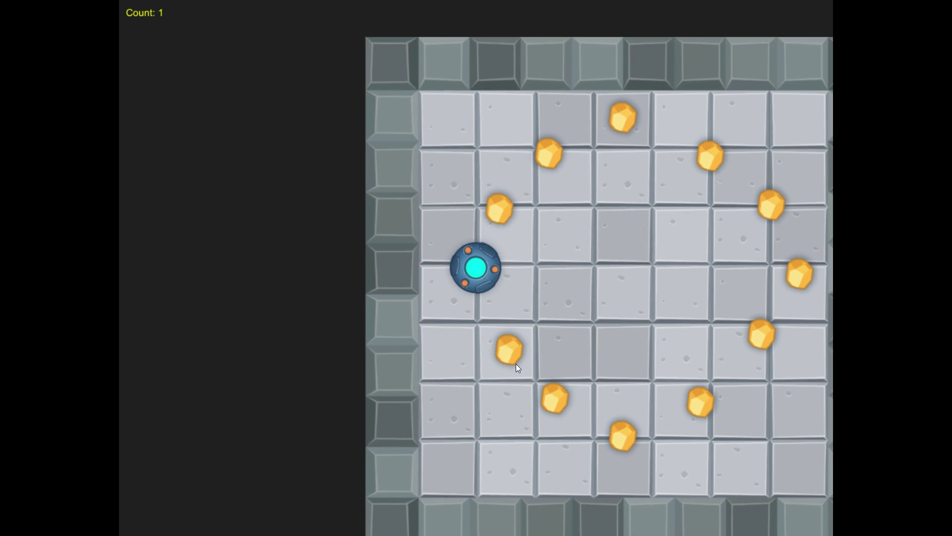
key(Down)
key(Right)
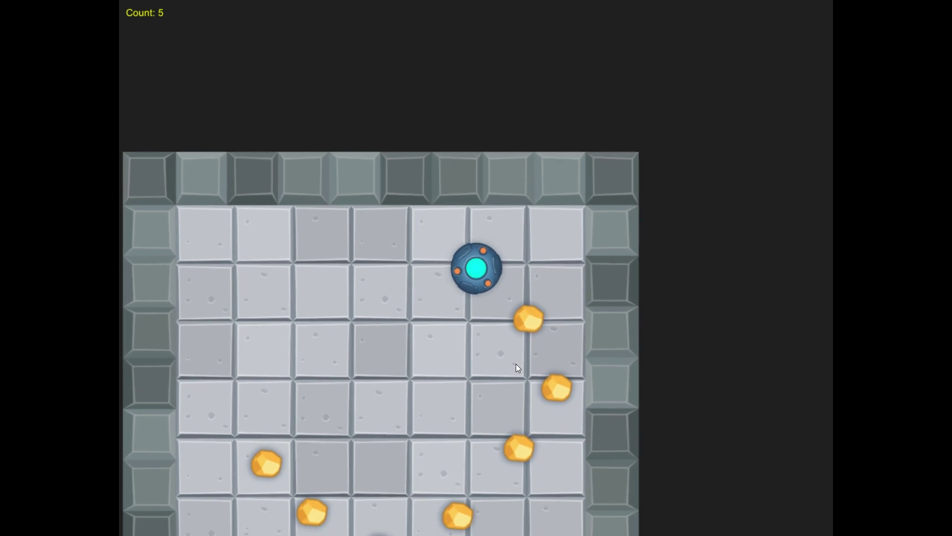
key(Down)
key(Left)
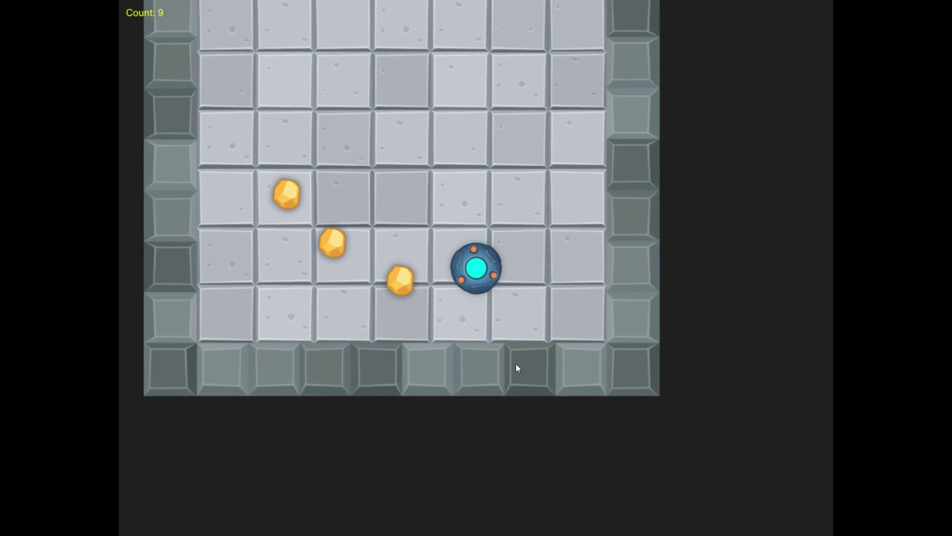
key(Up)
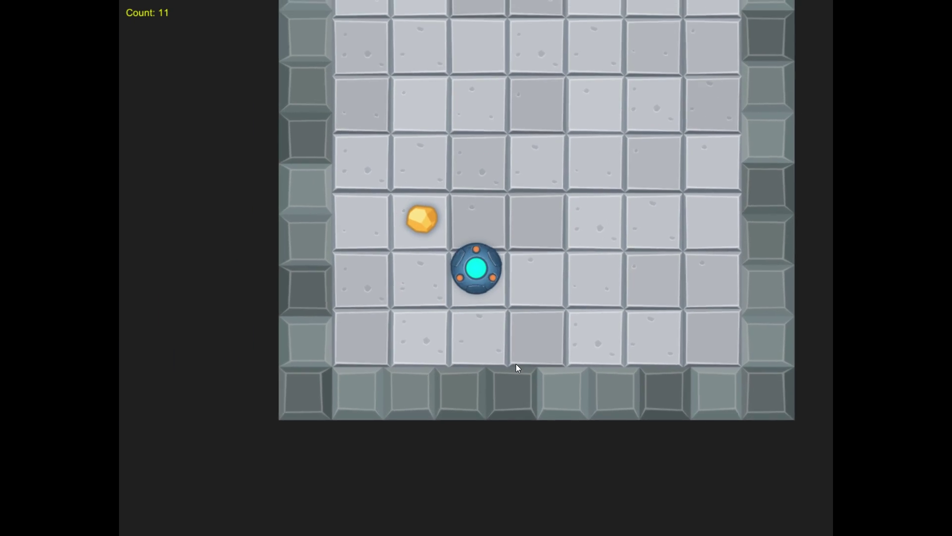
key(Left)
key(Up)
key(Right)
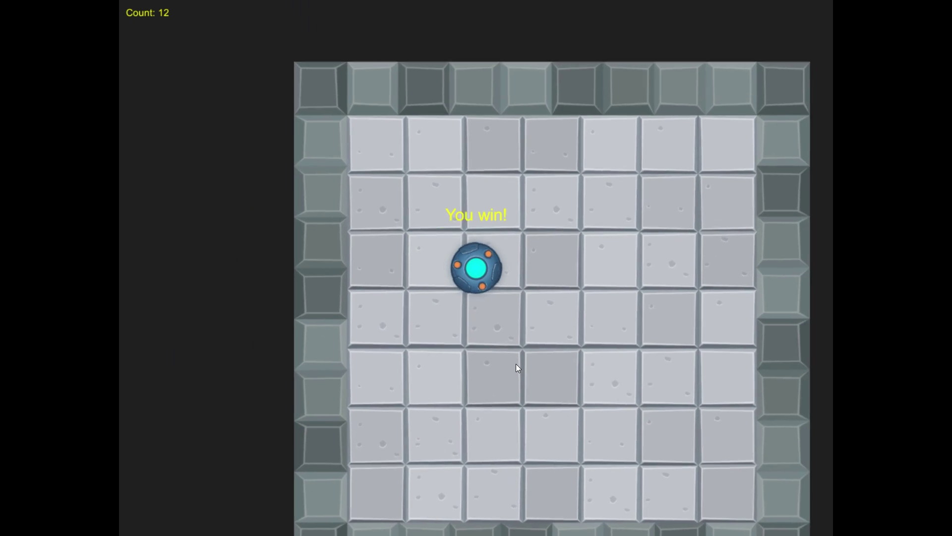